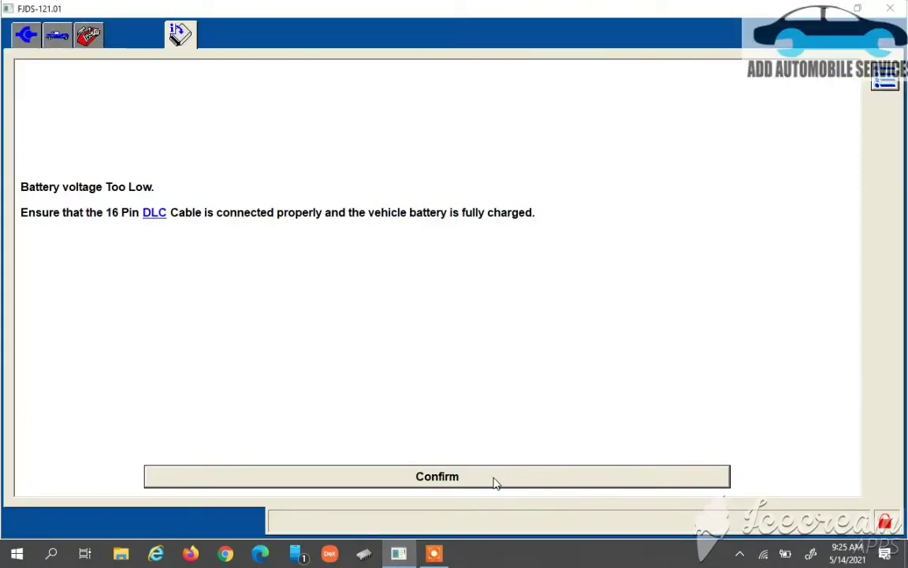
Retry module programming after the low battery voltage warning and accept the notice about multiple internal memory locations.
click(493, 483)
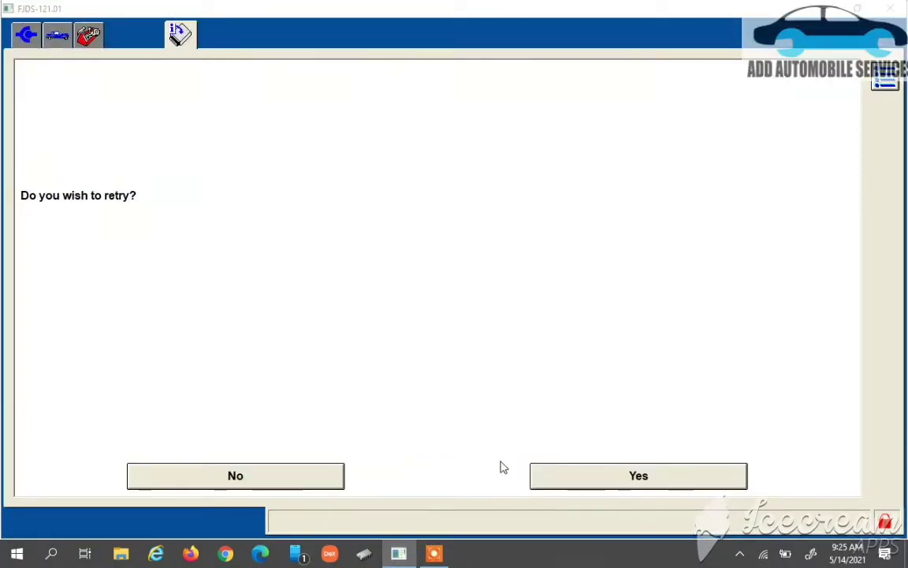
click(547, 473)
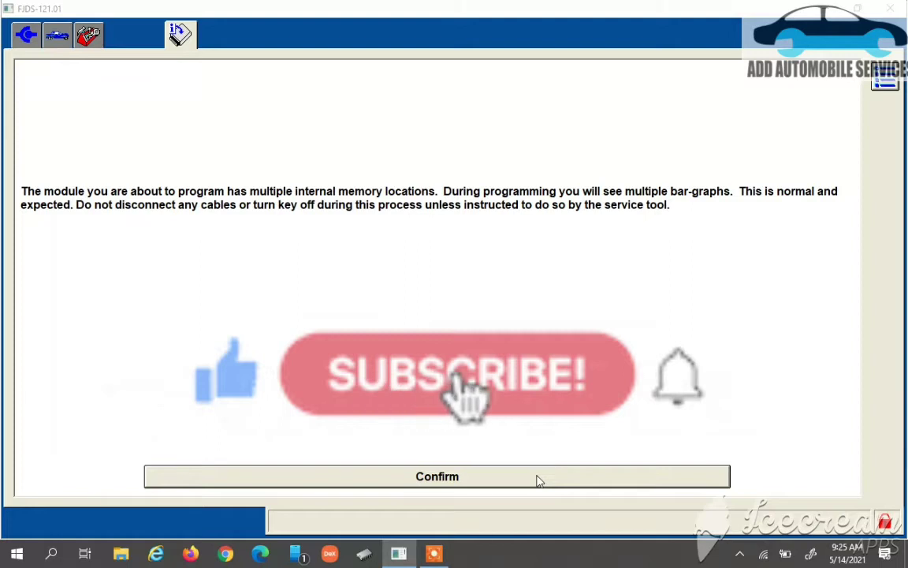
click(537, 477)
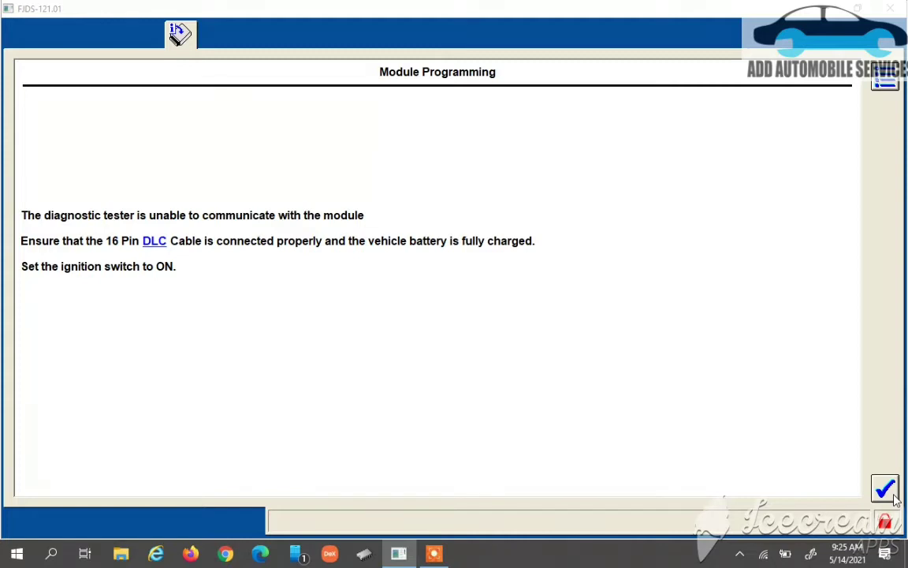
Try to re-establish communication with the module by confirming the DLC cable, battery and ignition ON checks.
click(886, 490)
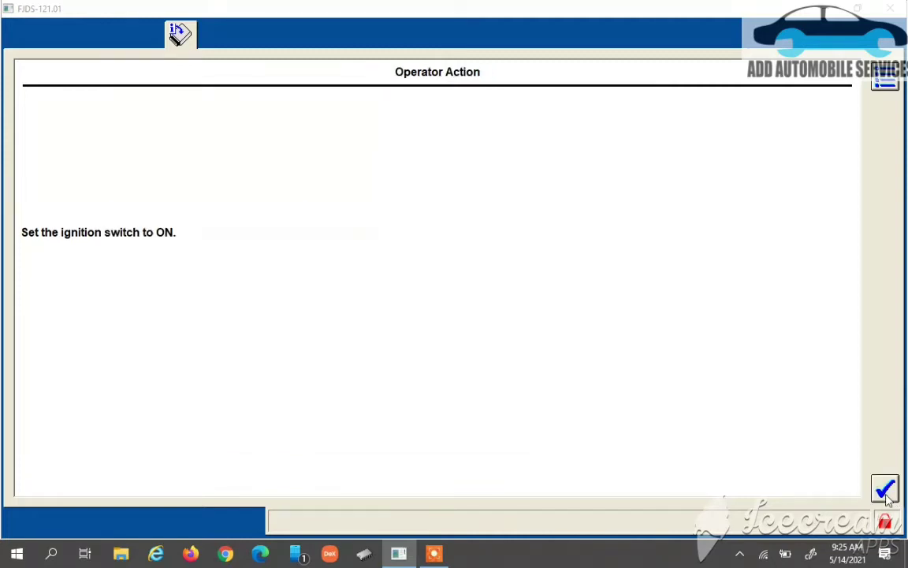
click(884, 494)
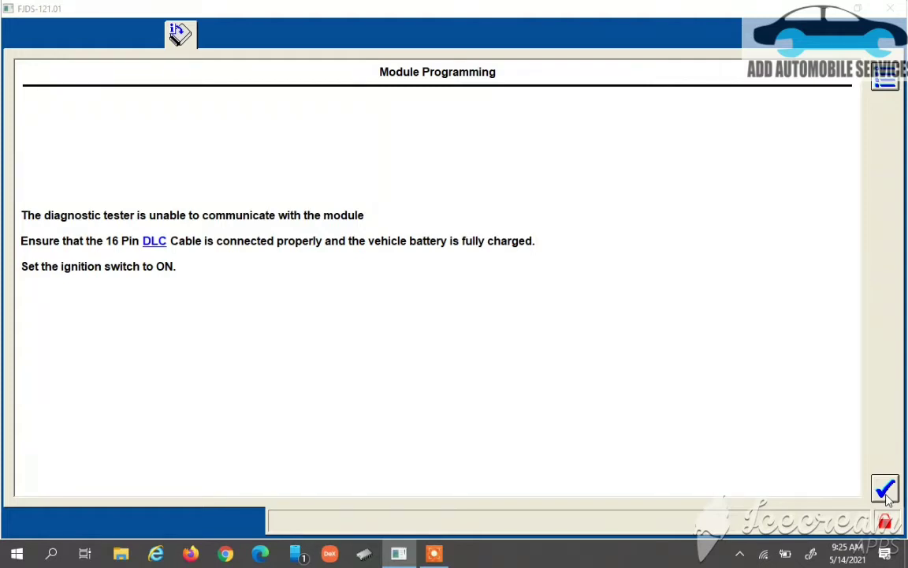
click(886, 492)
click(887, 494)
click(885, 489)
click(887, 492)
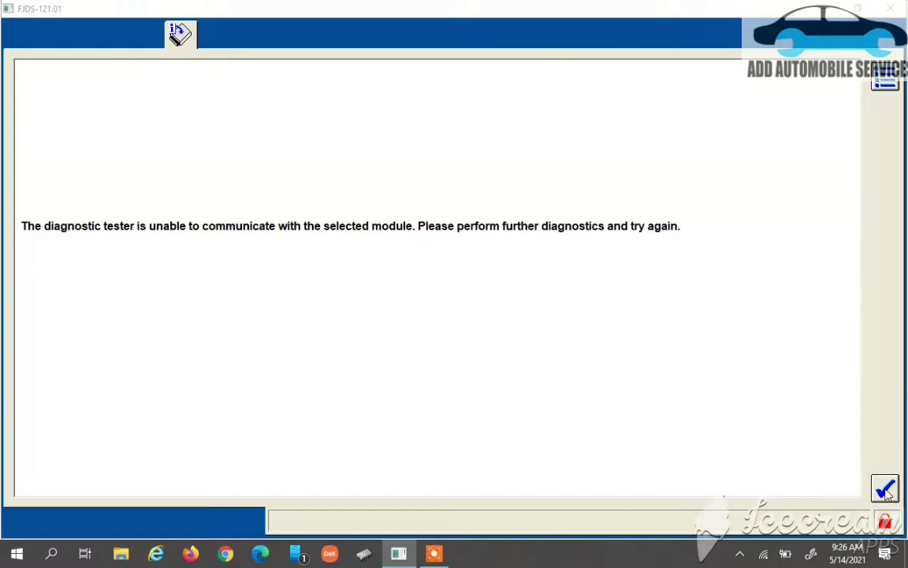
Dismiss the module communication error and confirm ignition ON to return to the programming options.
click(884, 490)
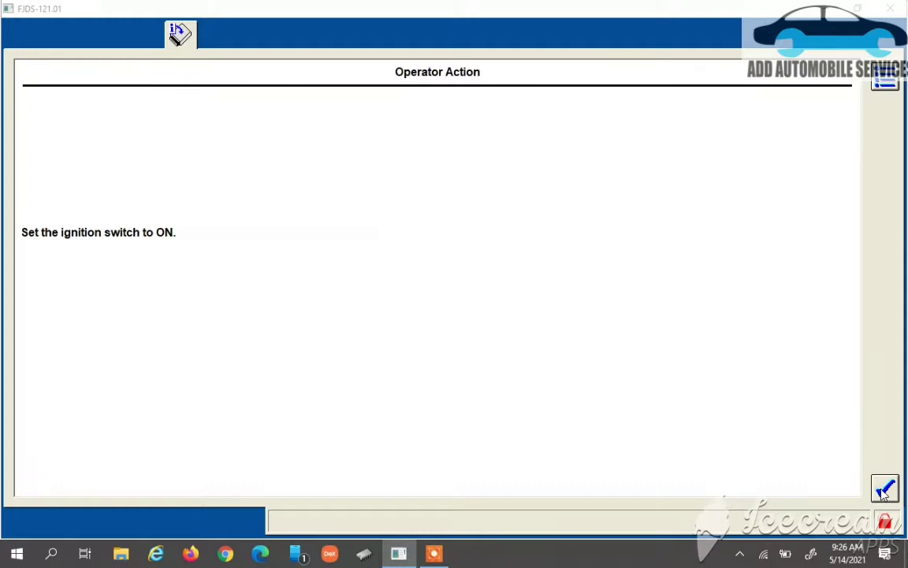
click(884, 490)
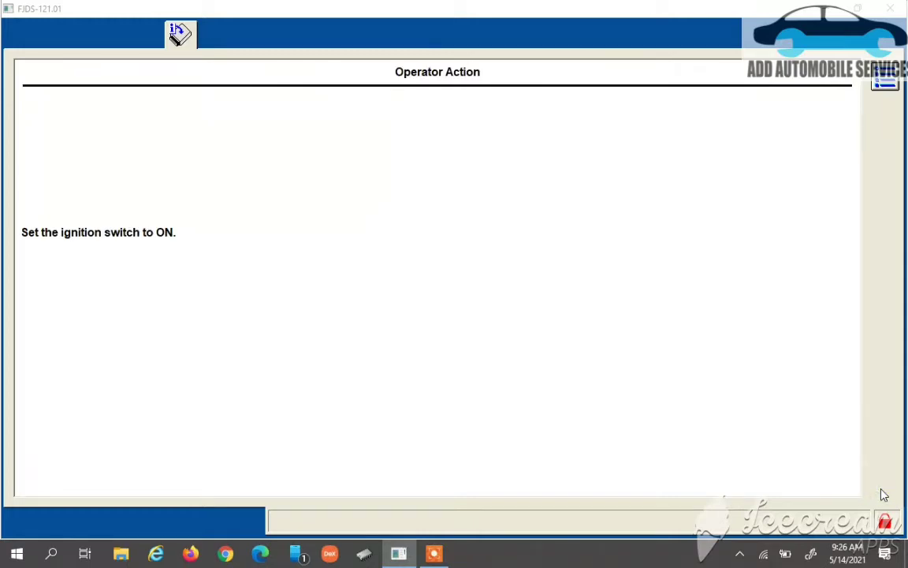
click(884, 491)
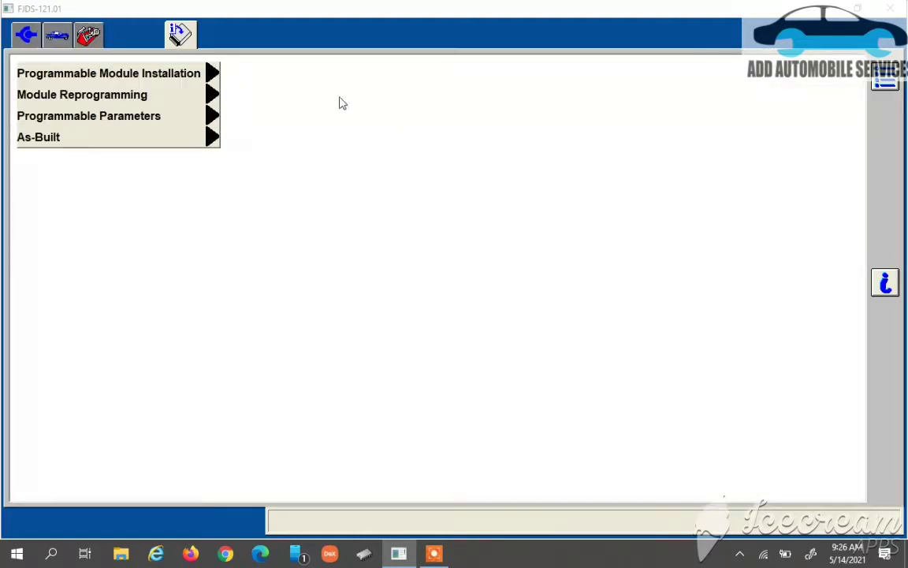
Start Programmable Module Installation for the PCM and confirm that the vehicle's VIN is correct.
click(166, 69)
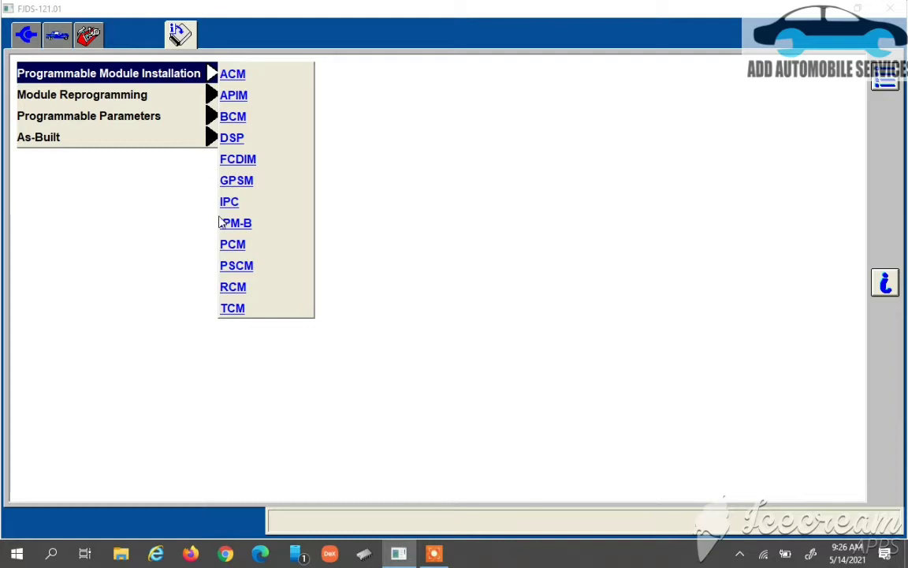
click(232, 308)
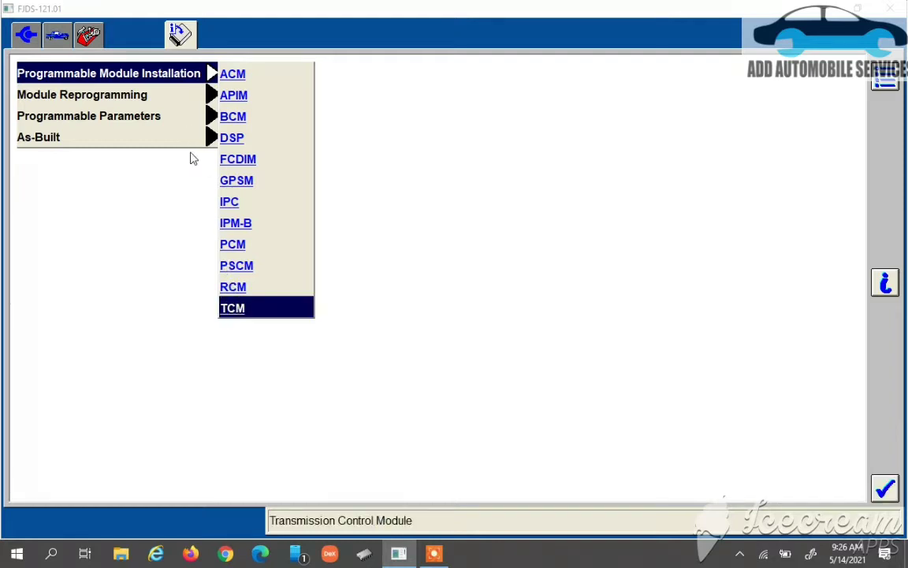
click(234, 245)
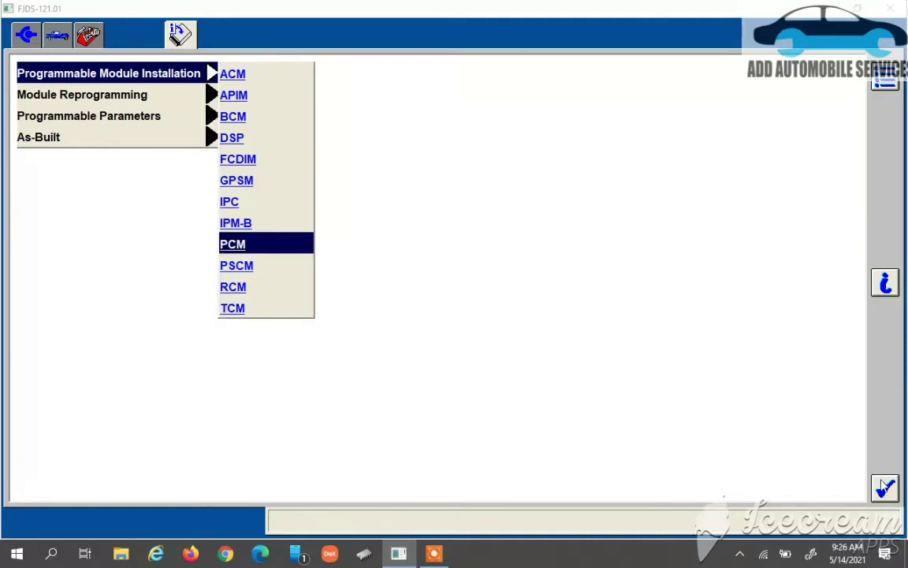
click(884, 488)
click(884, 487)
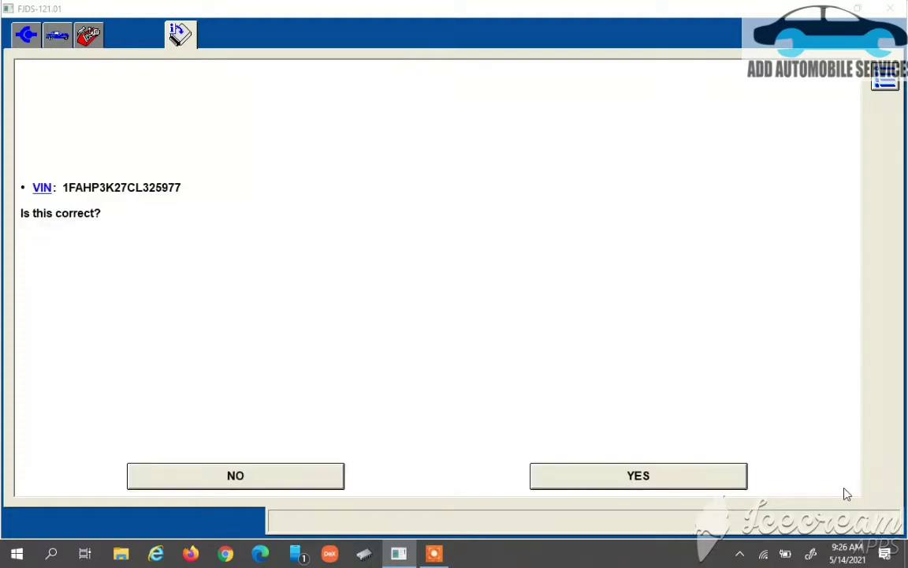
click(722, 484)
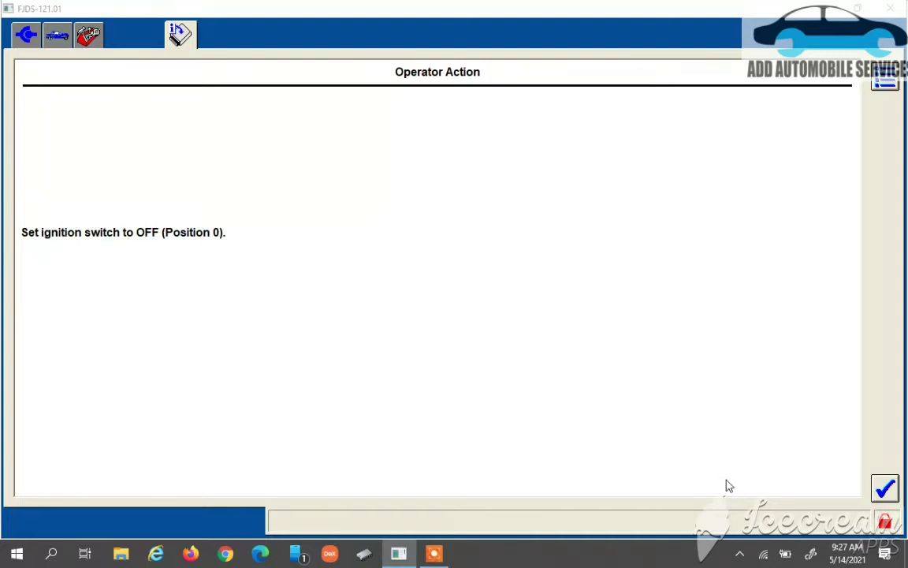
Confirm the PCM installation prompts: ignition OFF, new module installed, ignition ON, and battery in good condition with accessories off.
click(885, 490)
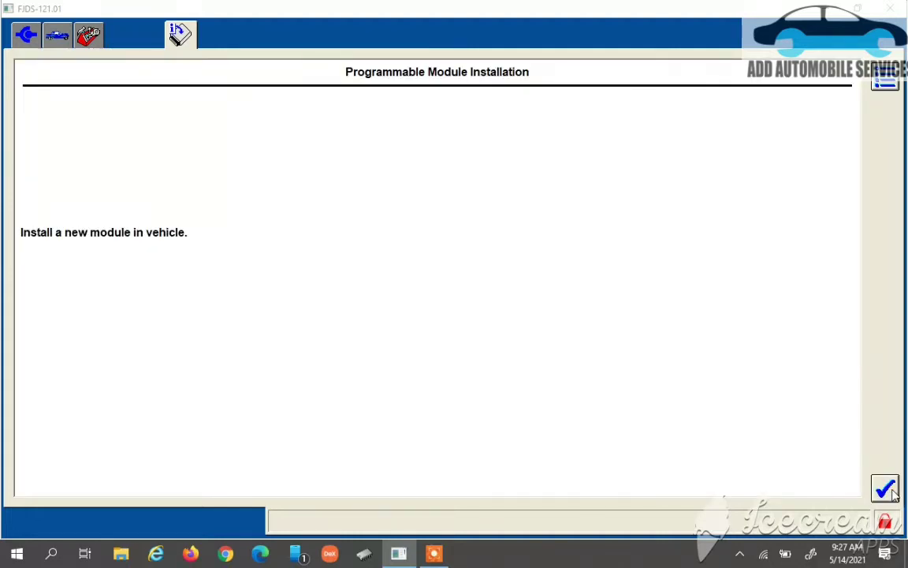
click(887, 490)
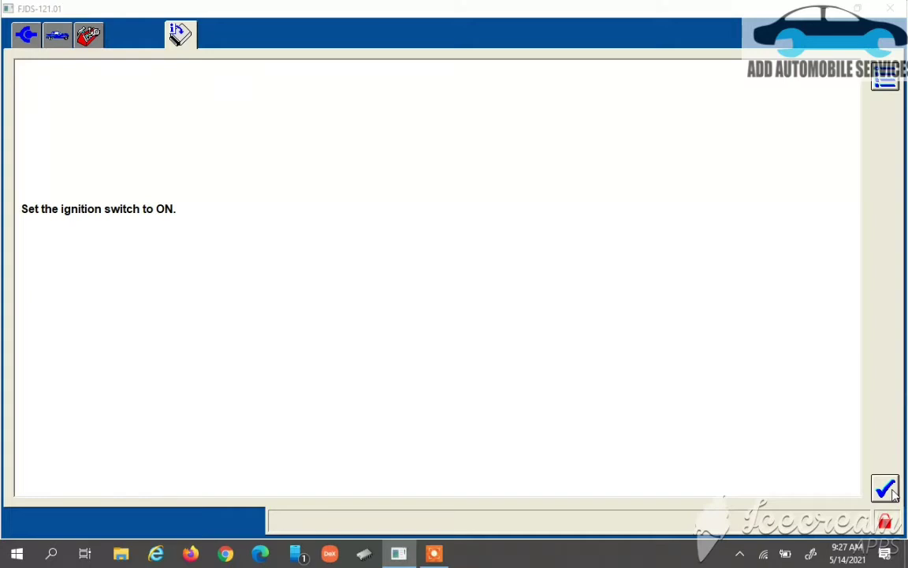
click(894, 489)
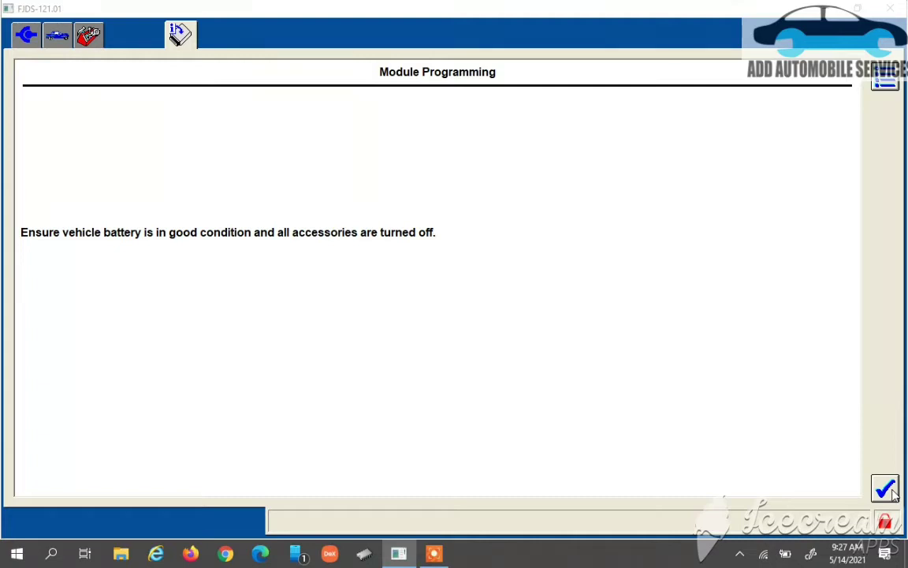
click(894, 493)
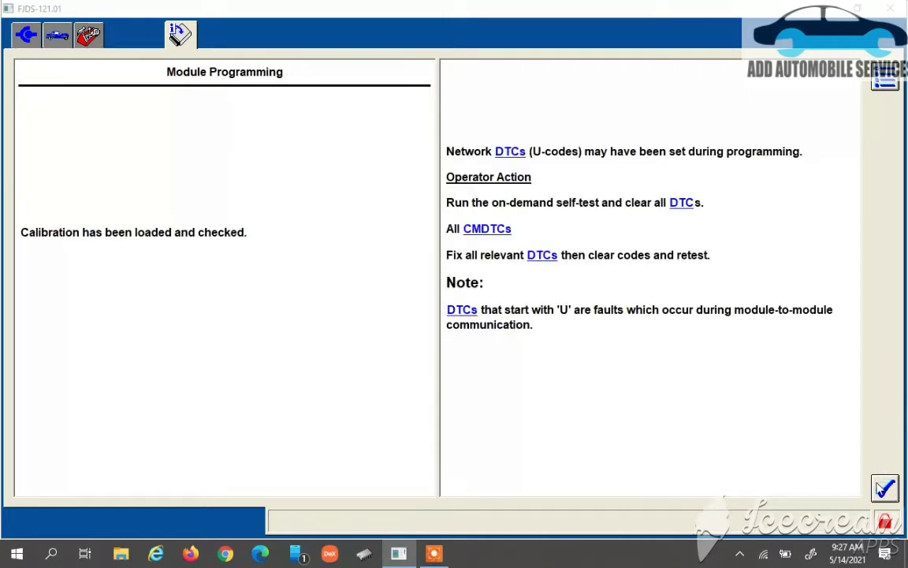
Acknowledge the loaded calibration and confirm the prompts to set the ignition ON and back to OFF (Position 0).
click(883, 489)
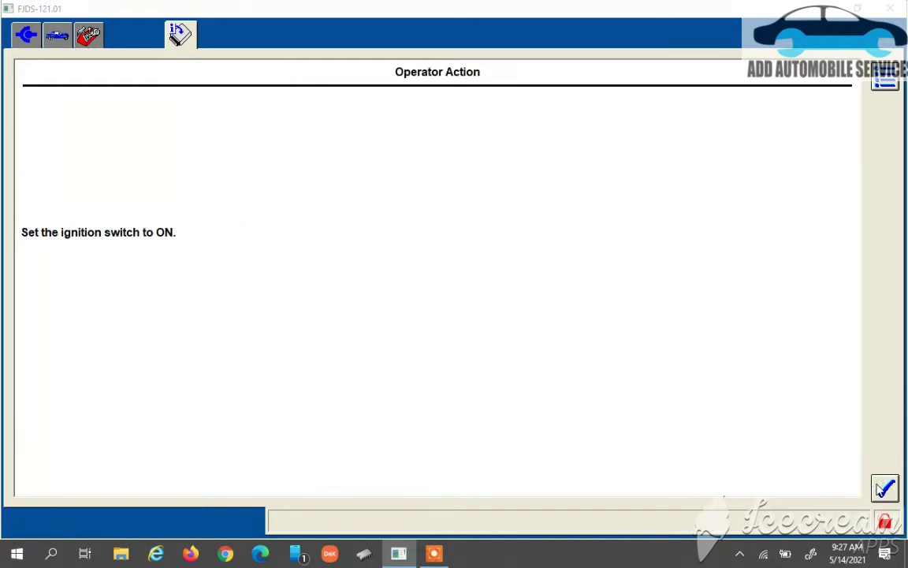
click(883, 489)
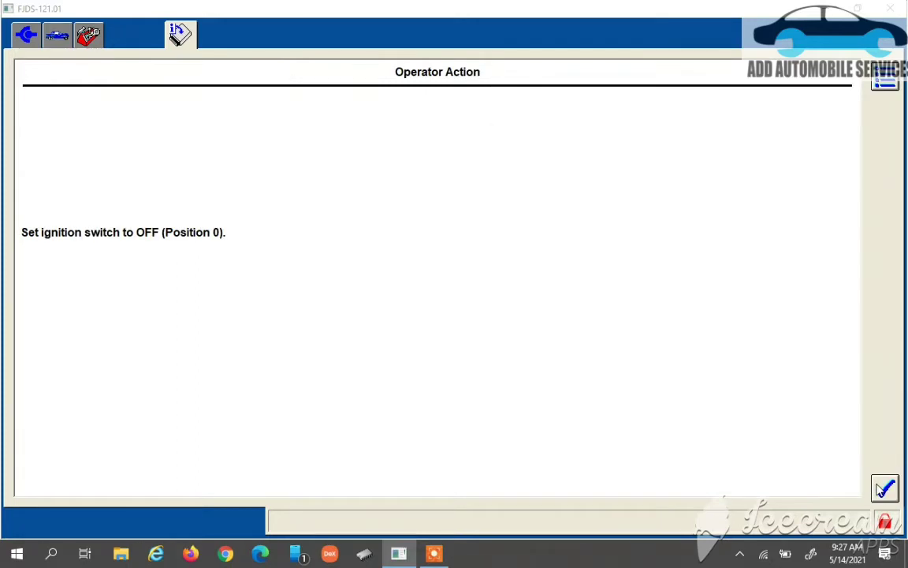
click(882, 490)
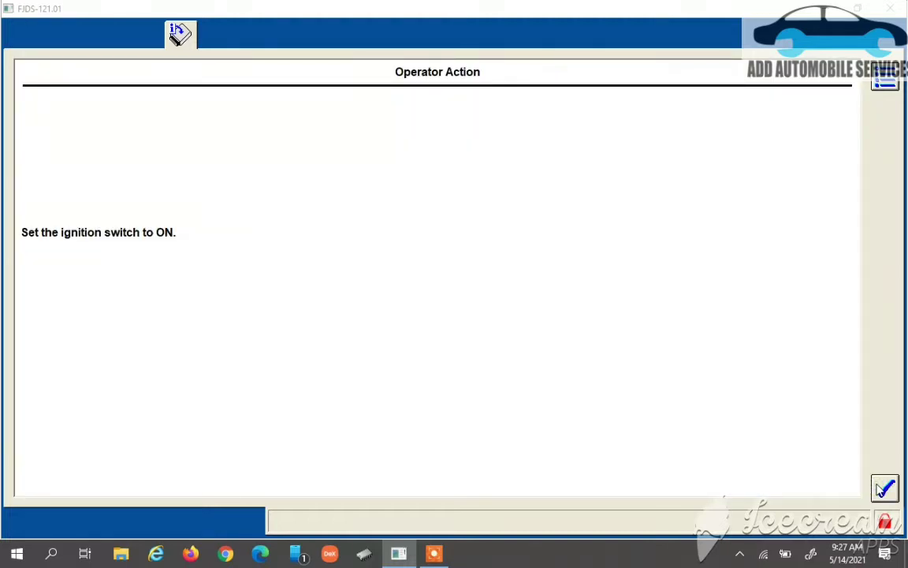
Confirm ignition ON, acknowledge the second loaded calibration and finish past the reprogramming label information.
click(883, 489)
click(883, 489)
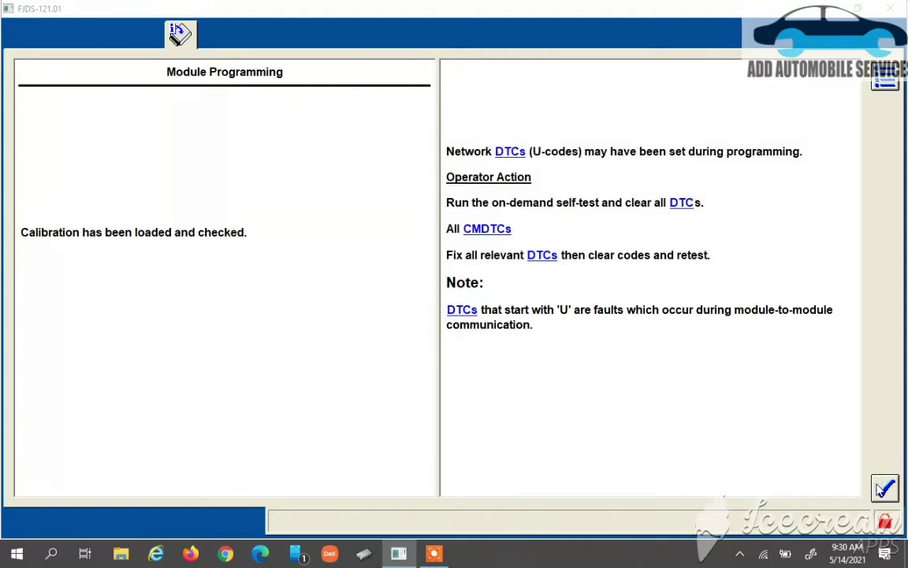
click(883, 489)
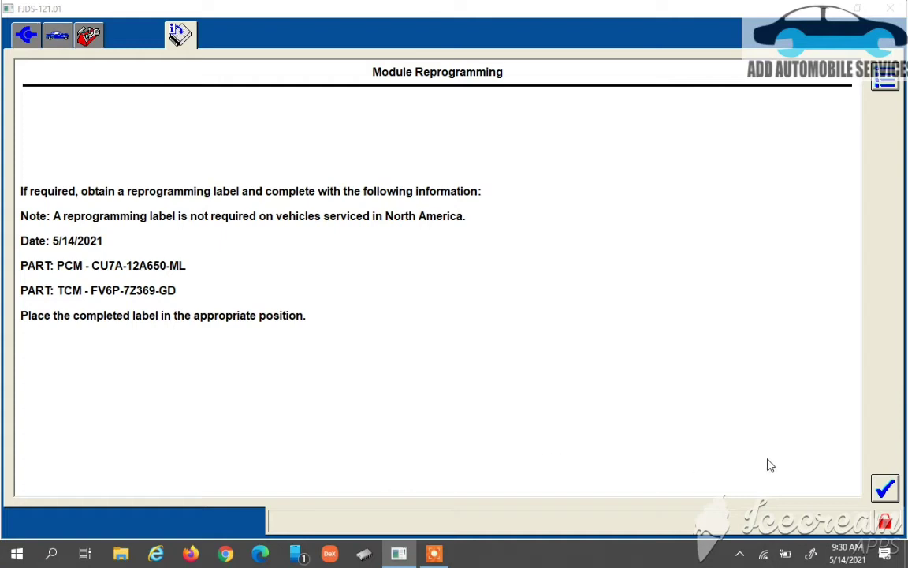
click(884, 489)
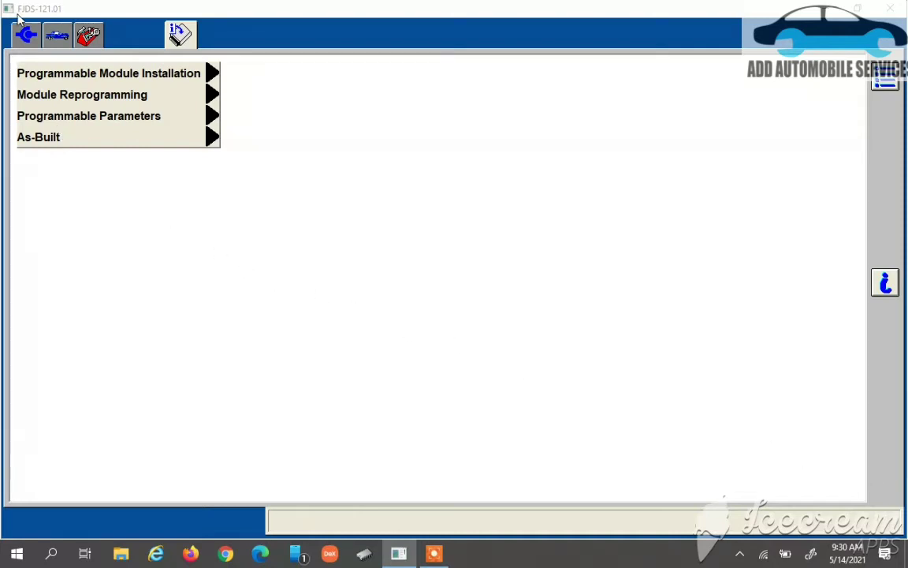
Open the vehicle's Self Test function.
click(53, 38)
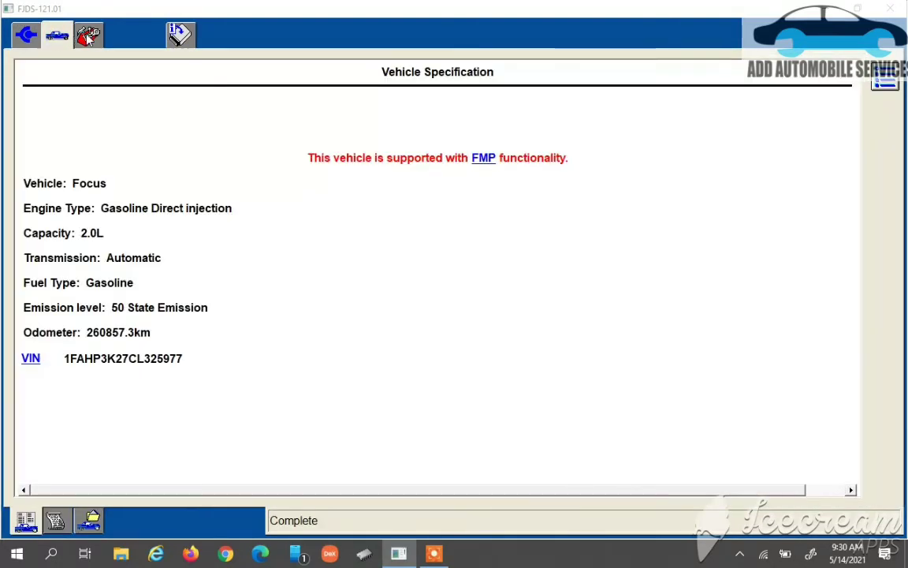
click(89, 37)
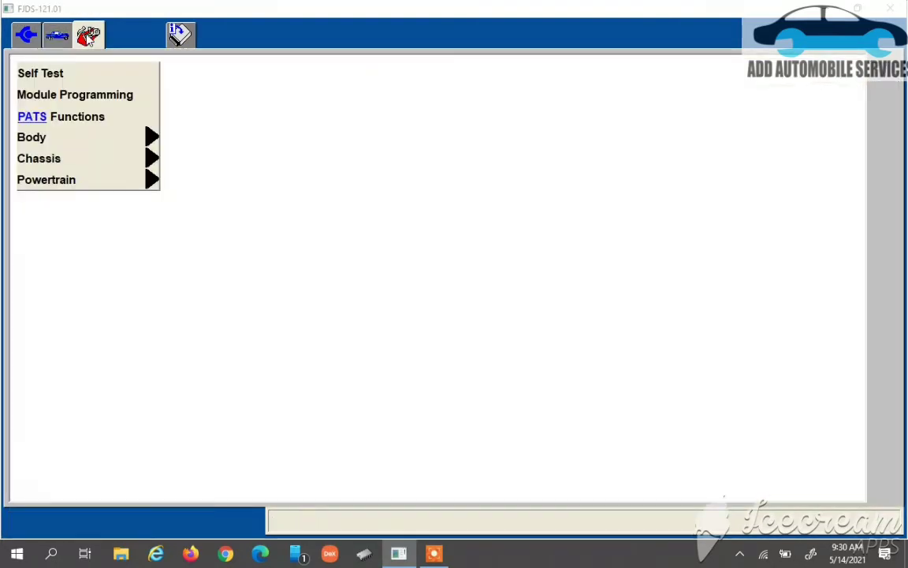
click(60, 76)
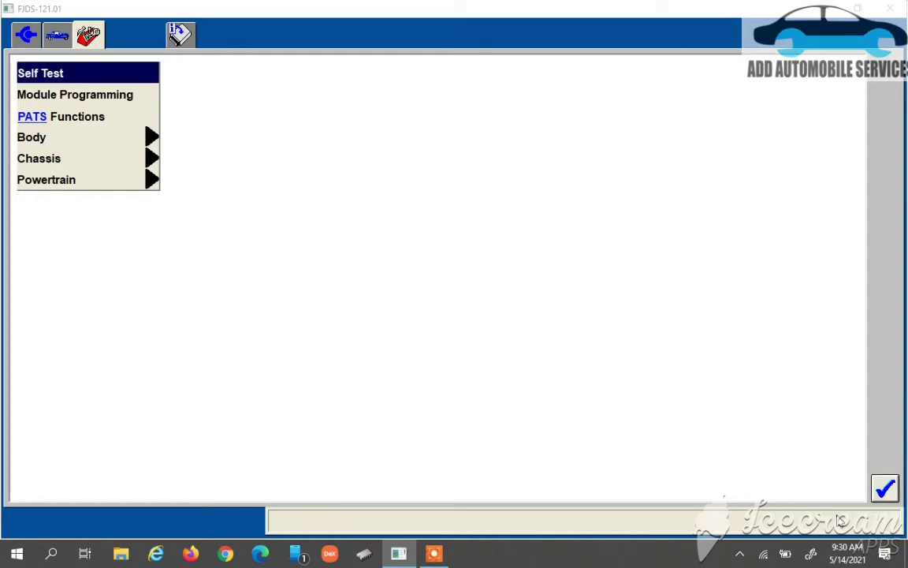
click(880, 489)
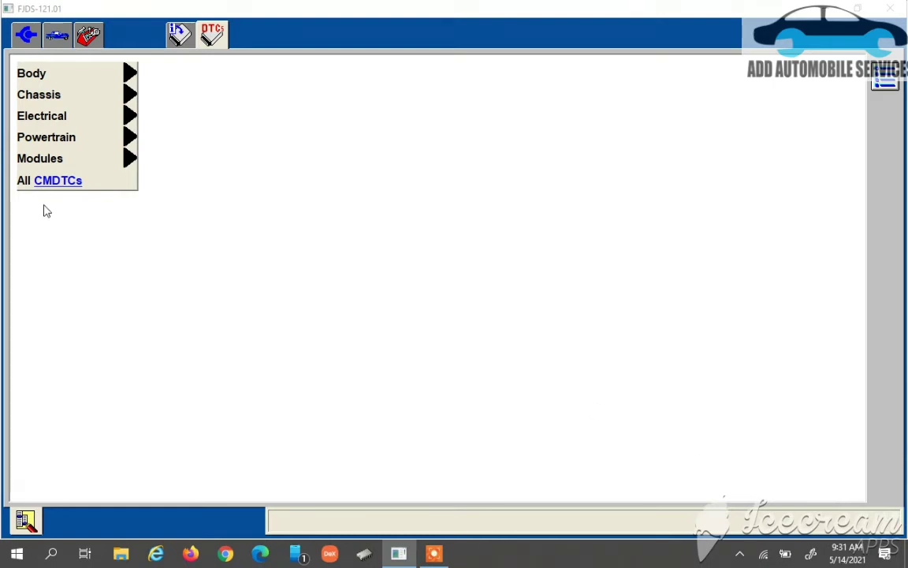
Run the All CMDTCs self-test and clear the stored trouble codes.
click(62, 182)
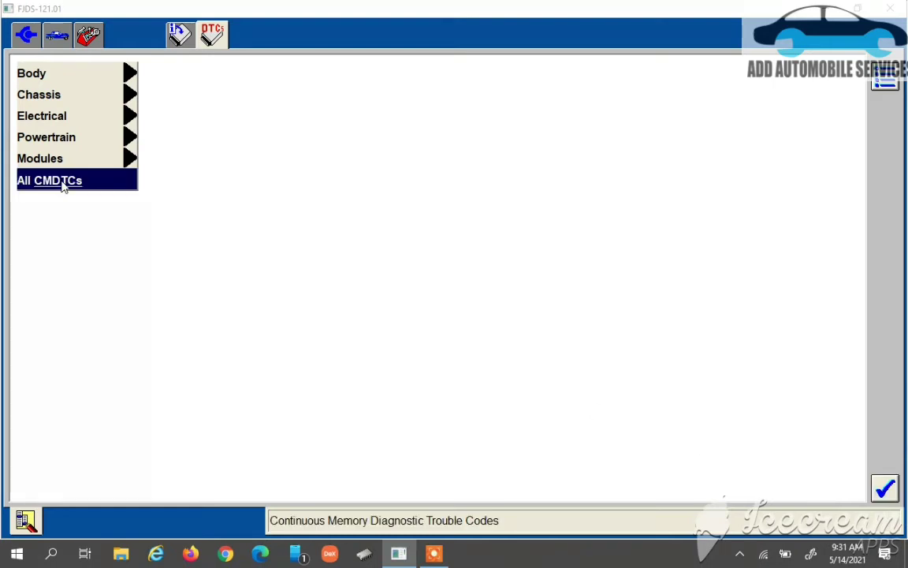
click(884, 489)
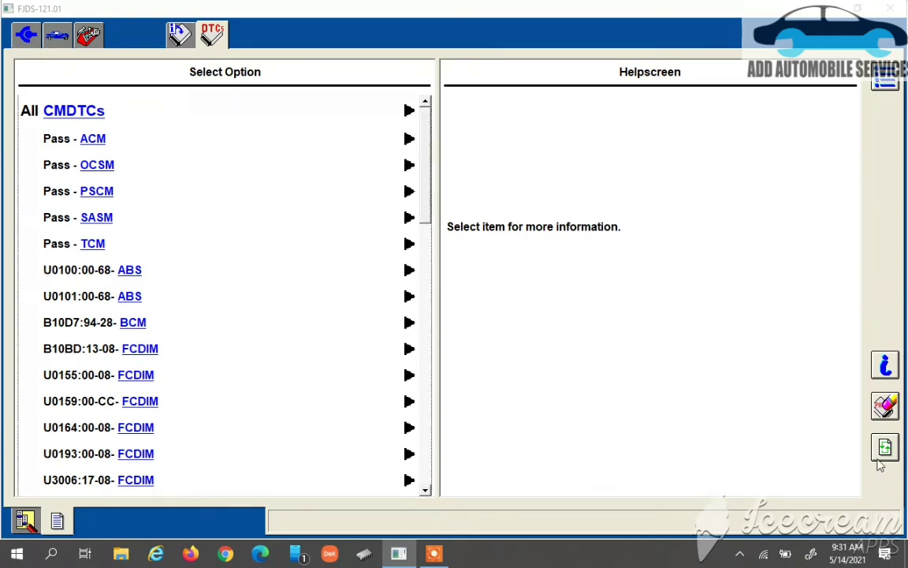
click(884, 405)
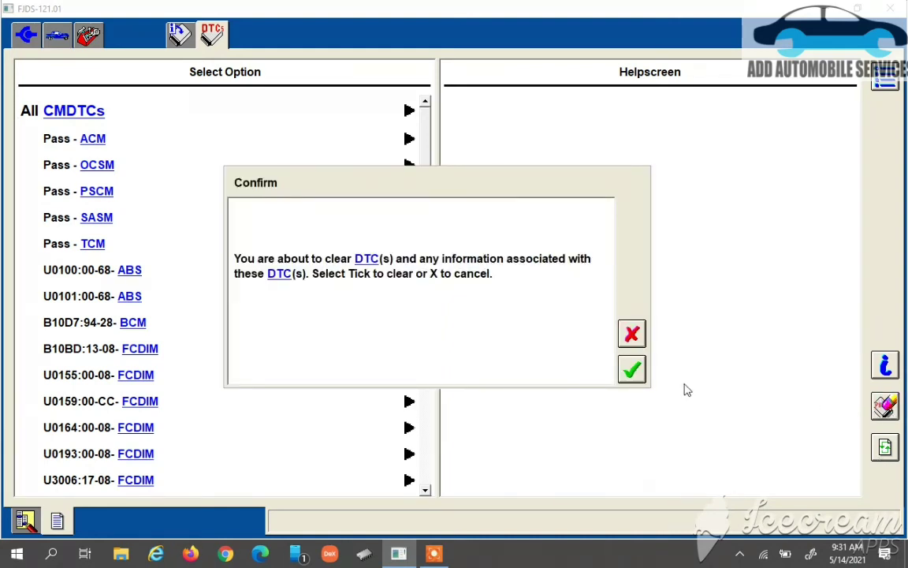
click(633, 369)
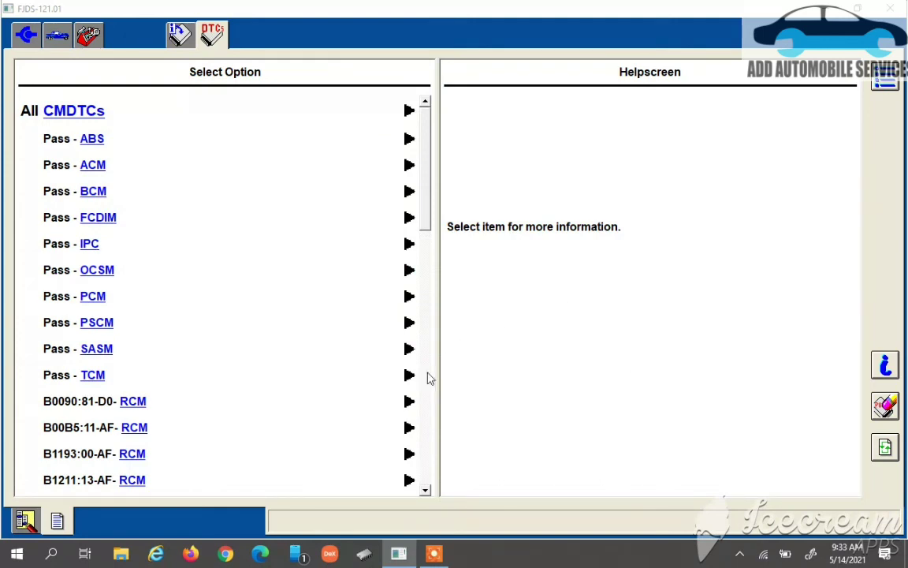
Examine the remaining, permanent and cleared trouble codes in the CMDTC list.
click(426, 490)
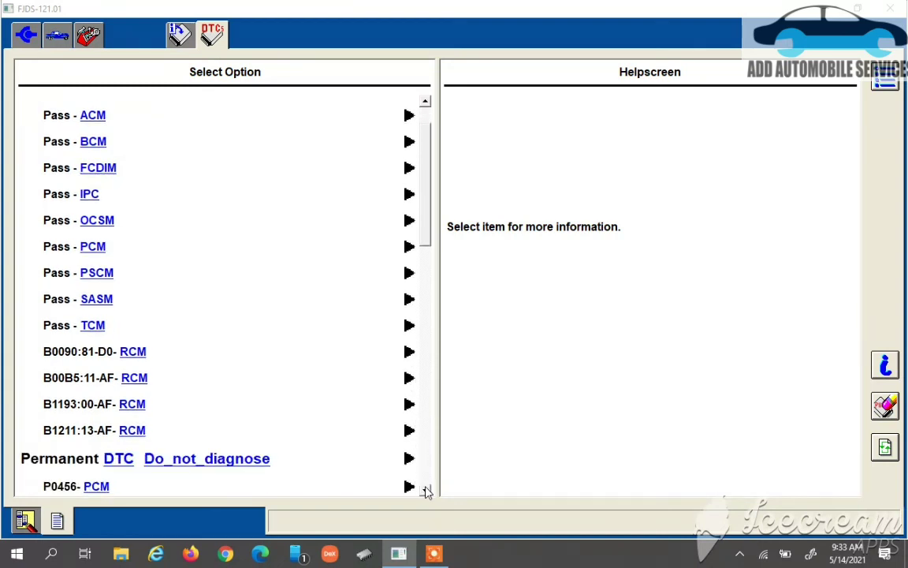
click(426, 491)
click(426, 491)
click(426, 491)
click(426, 491)
click(426, 491)
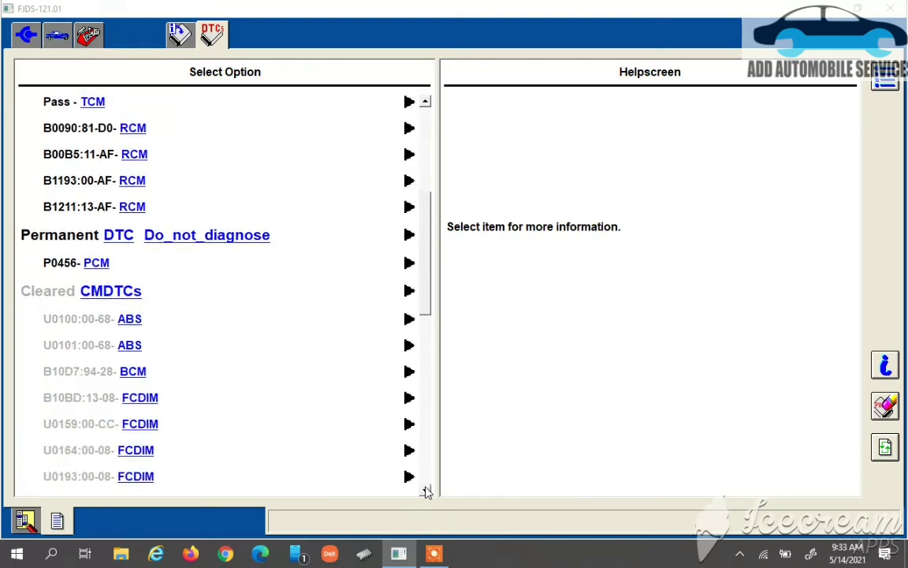
click(426, 491)
click(426, 490)
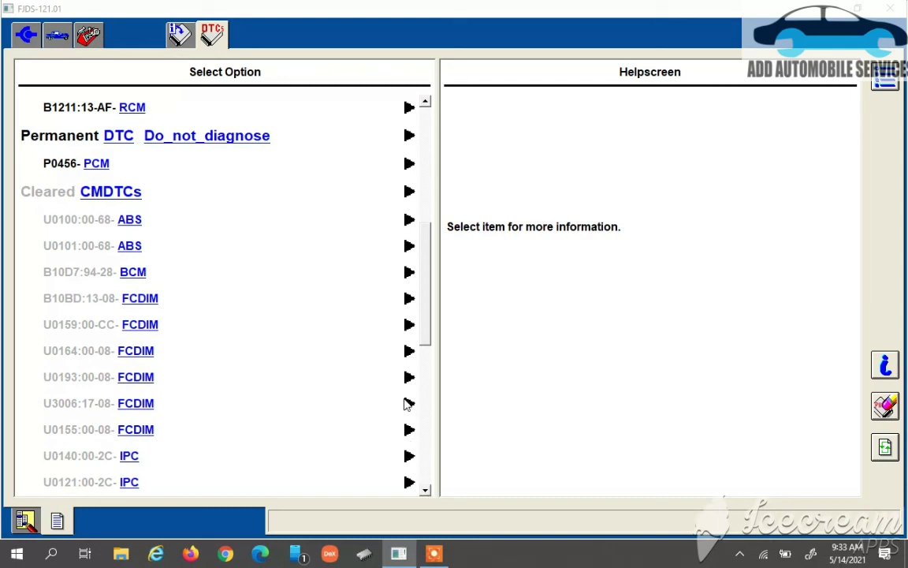
View the description of the permanent PCM code P0456 and review the module self-test results in the CMDTC list.
click(104, 166)
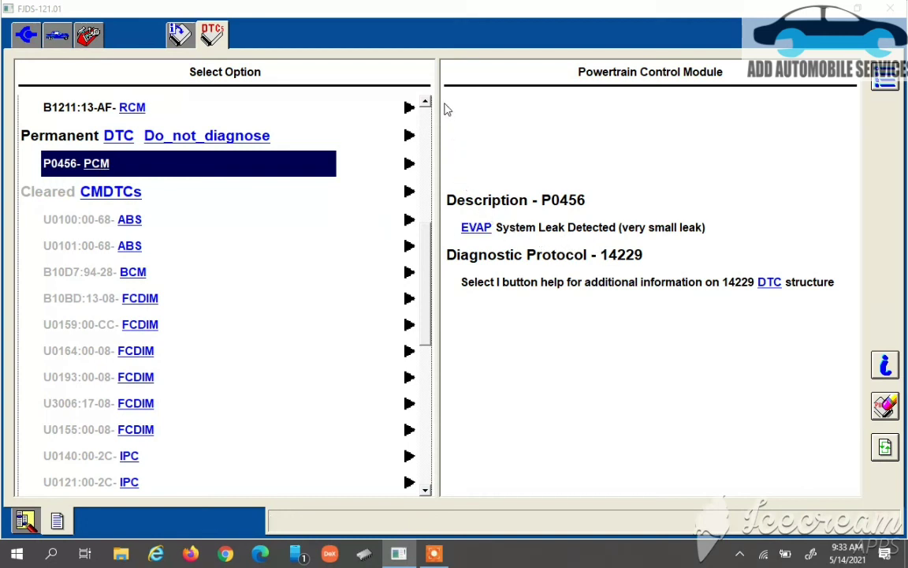
scroll(425, 101, up, 7)
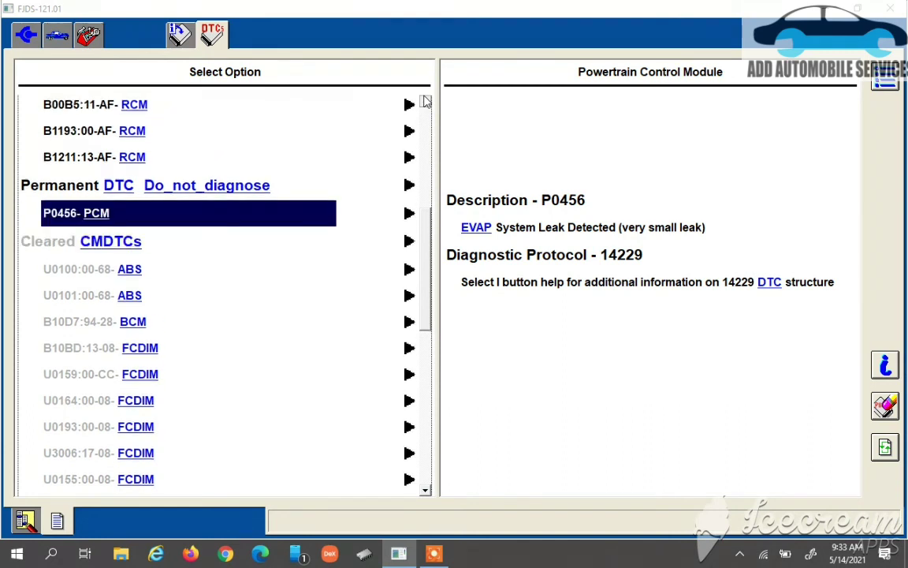
click(426, 101)
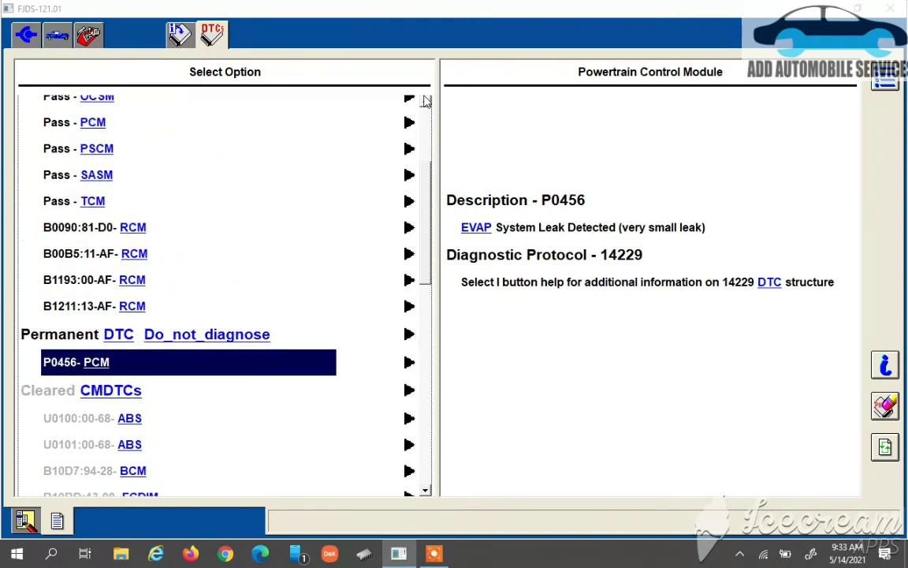
scroll(426, 101, up, 4)
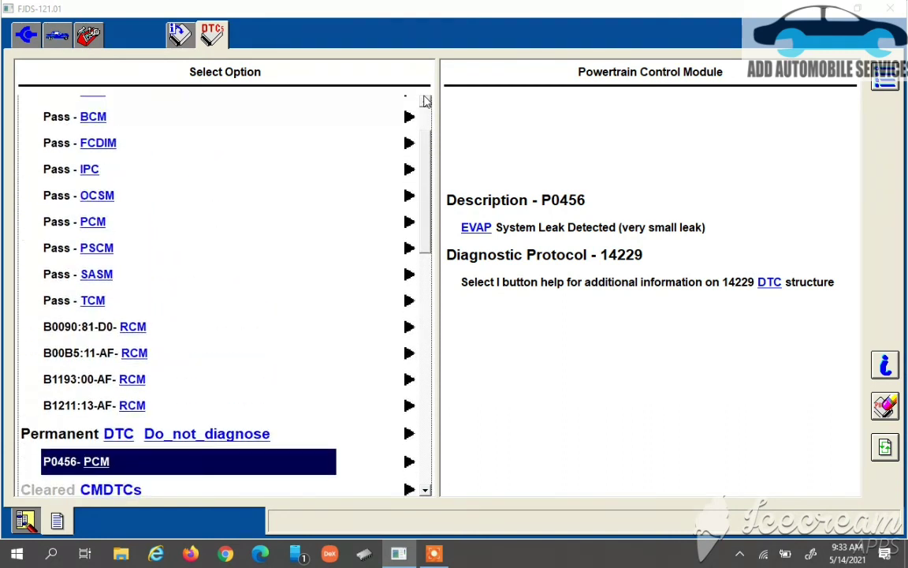
scroll(425, 101, up, 2)
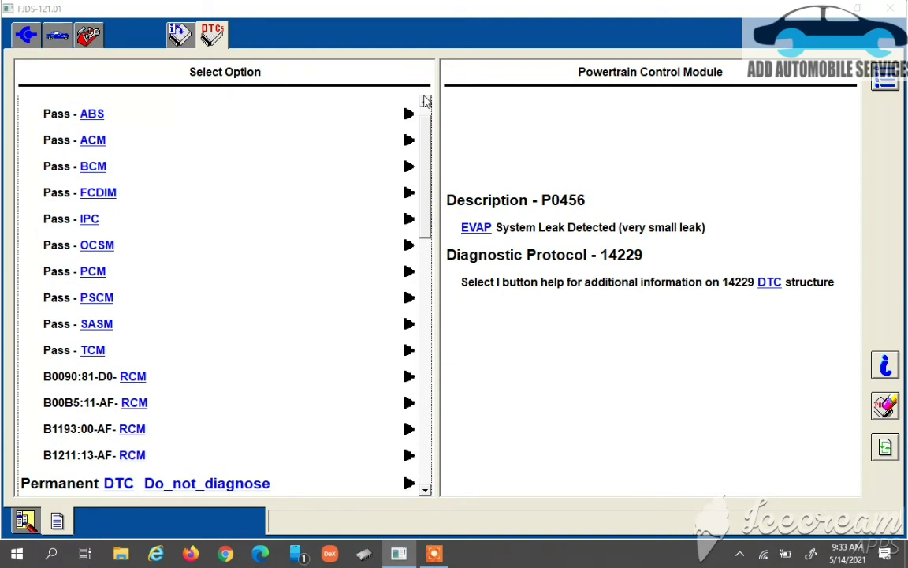
scroll(426, 101, up, 1)
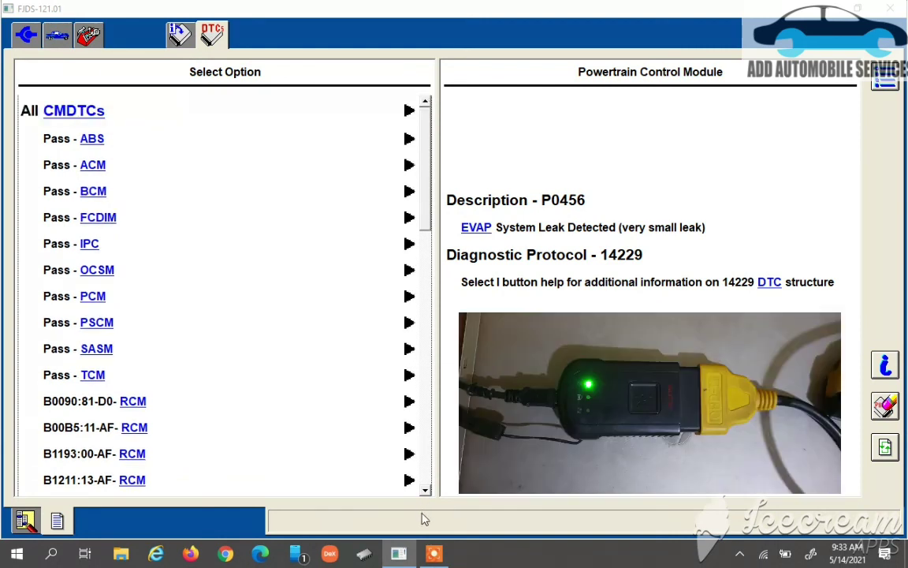
scroll(426, 492, down, 8)
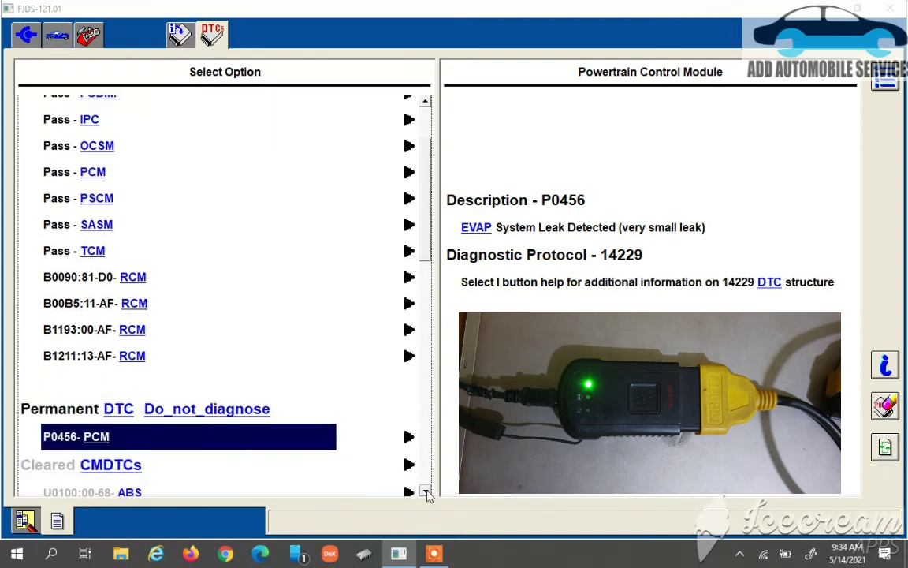
scroll(426, 492, down, 7)
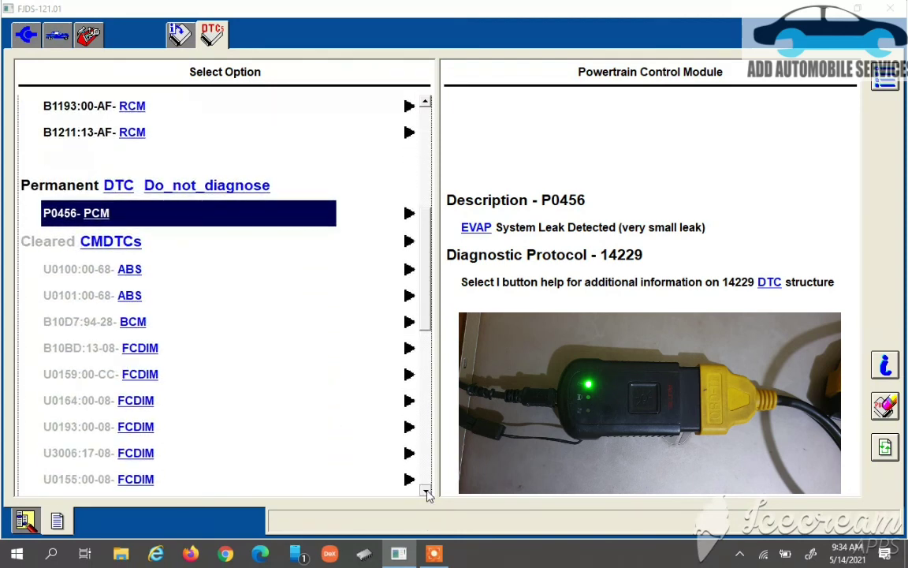